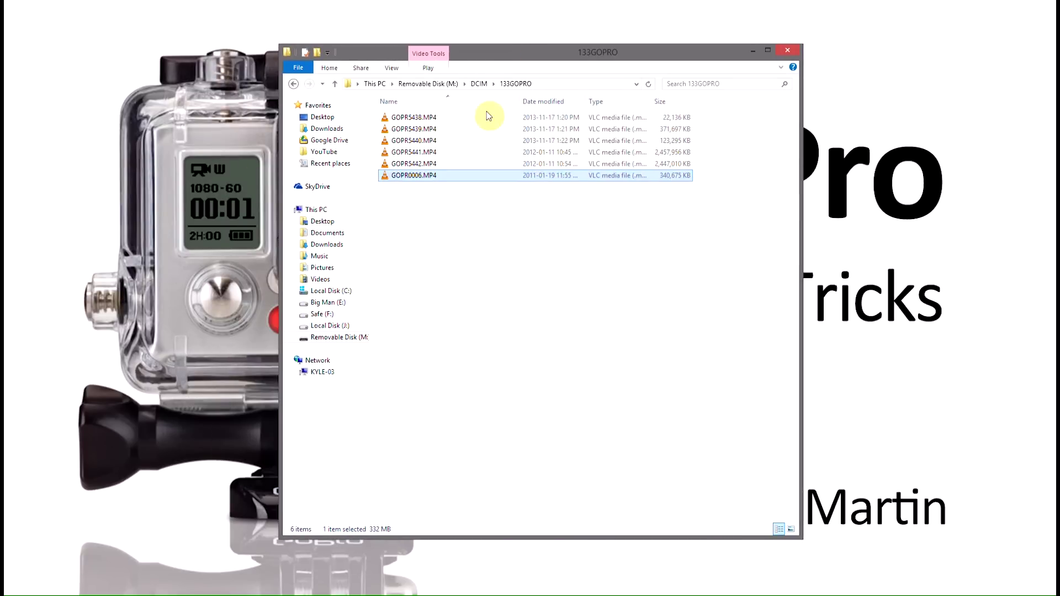
Shift the 133GOPRO window right and copy GOPR0006.MP4 from the card onto the desktop.
left_click_drag(485, 61, 656, 59)
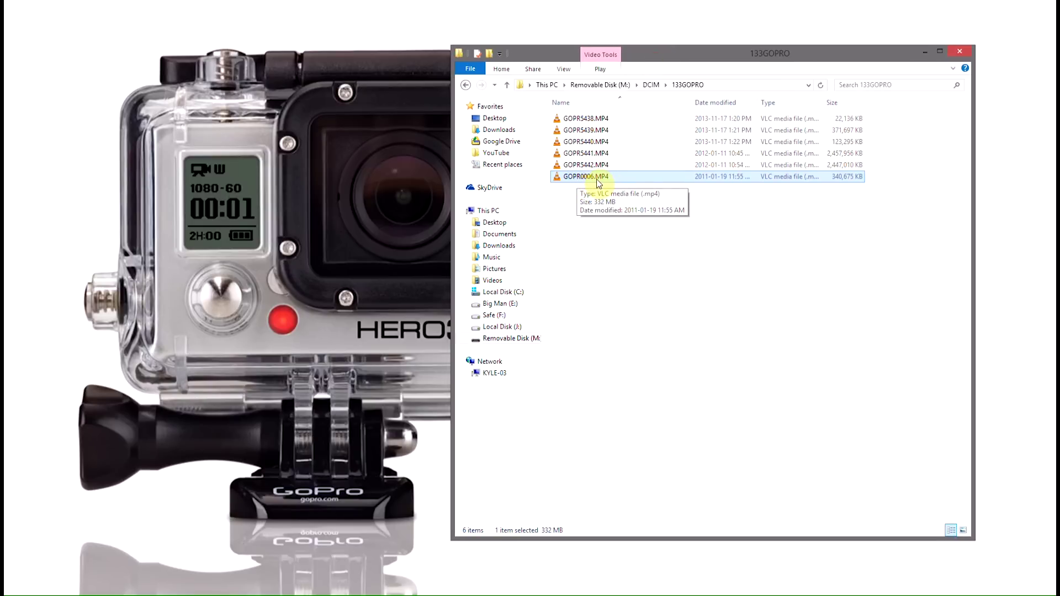
left_click_drag(599, 183, 348, 254)
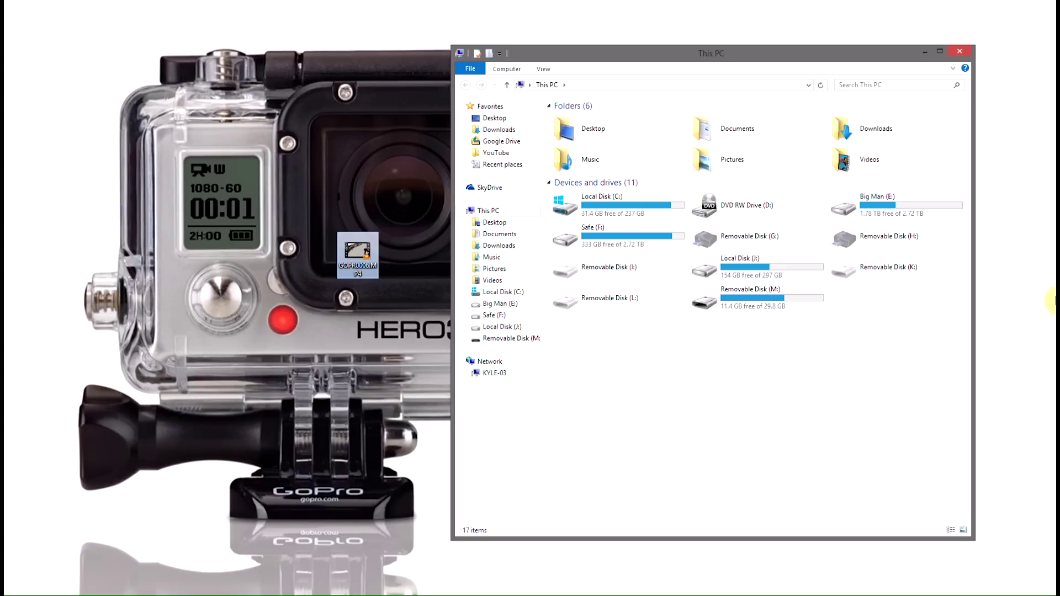
Open the 100GOPRO folder under DCIM on Removable Disk (M:).
double_click(739, 295)
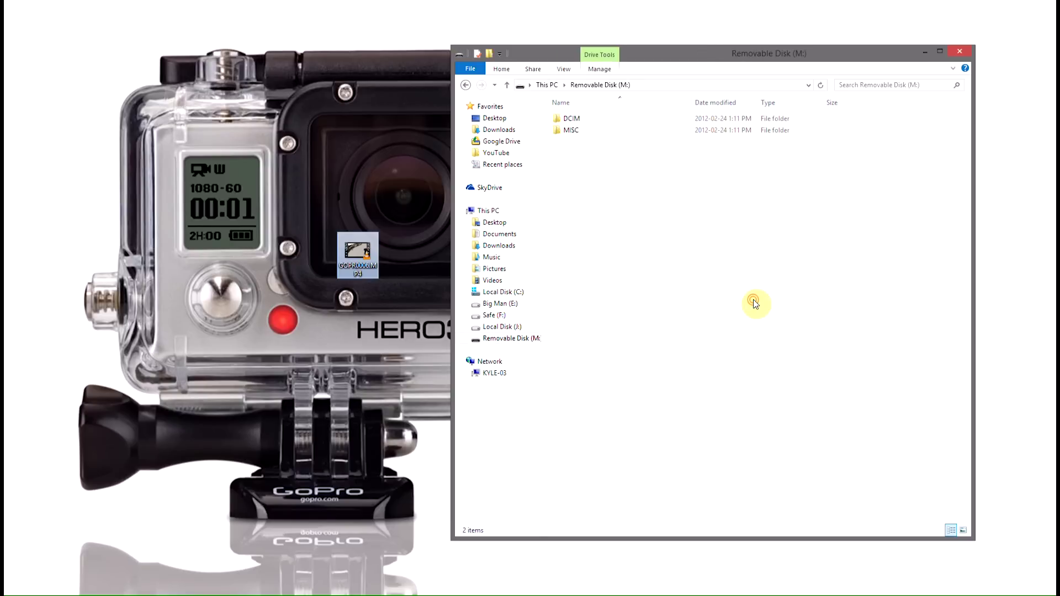
double_click(585, 119)
double_click(637, 126)
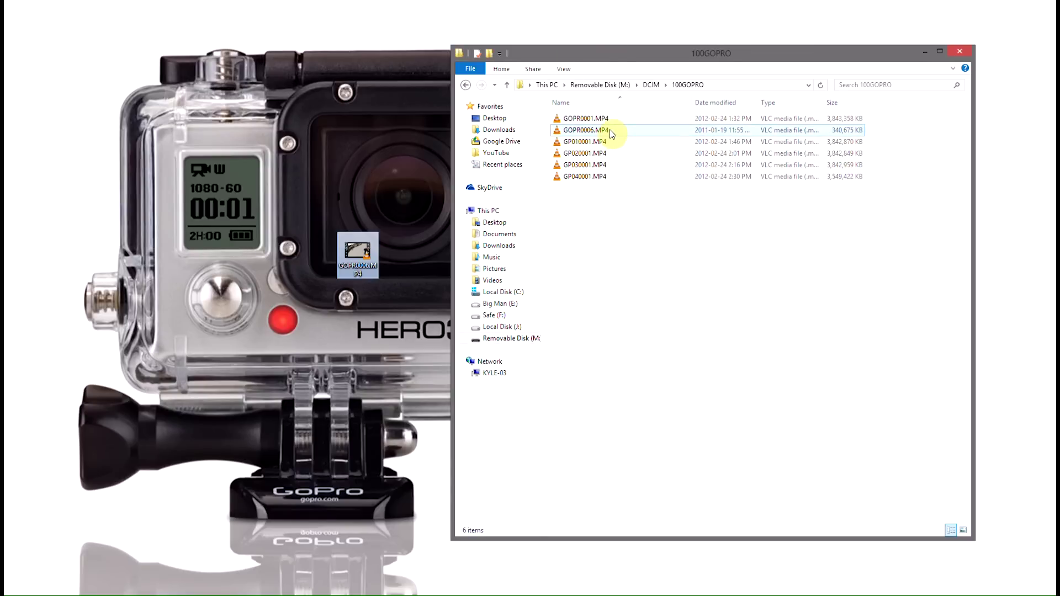
Copy 100GOPRO's GOPR0006.MP4 onto the desktop and move the Replace or Skip Files prompt aside.
mouse_move(610, 129)
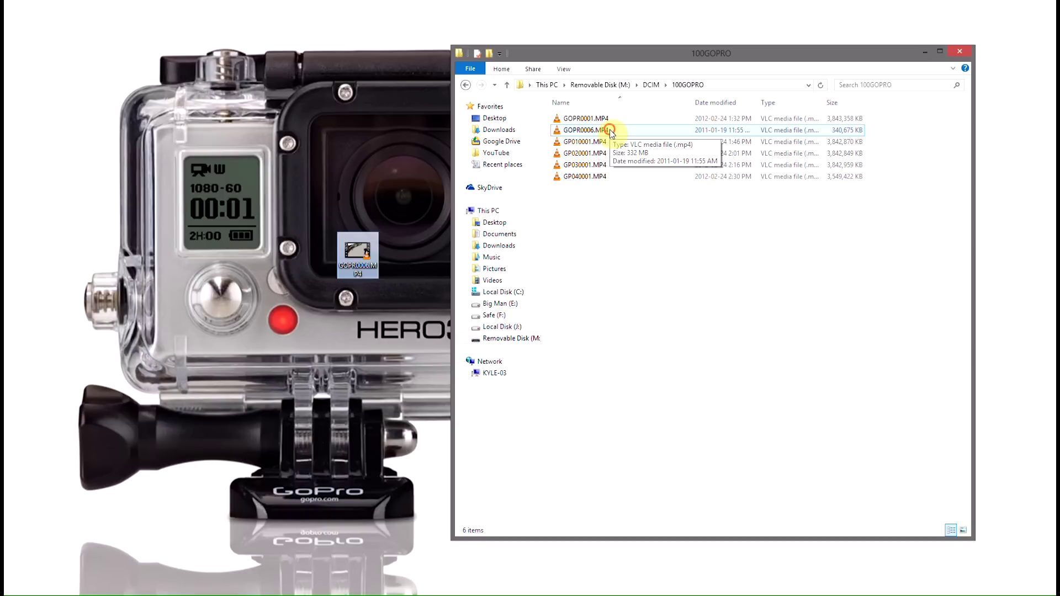
left_click(608, 130)
left_click(600, 142, "shift")
left_click(586, 130)
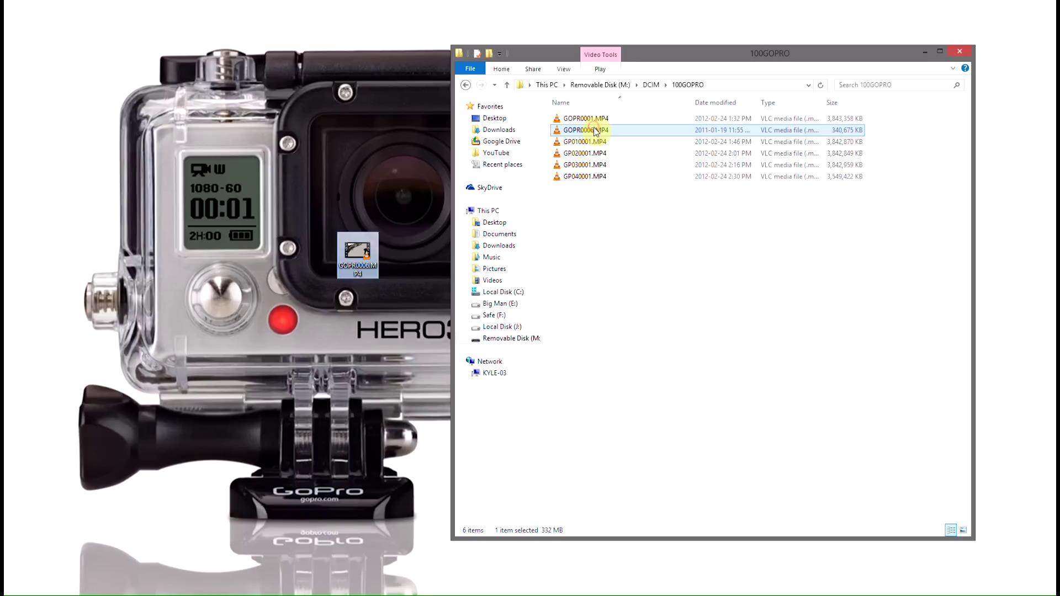
left_click_drag(586, 131, 288, 165)
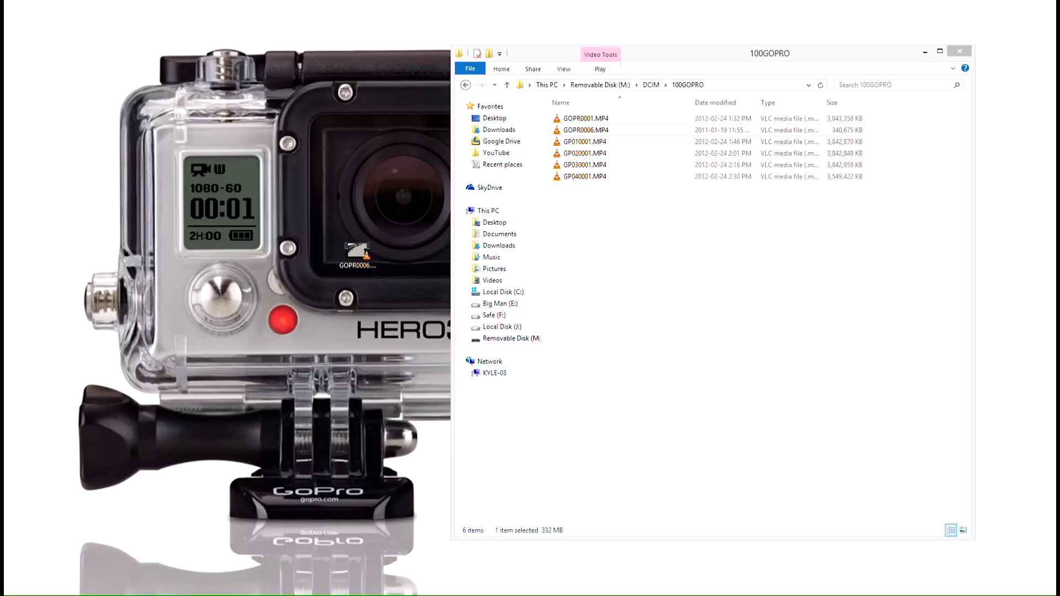
left_click_drag(359, 117, 463, 117)
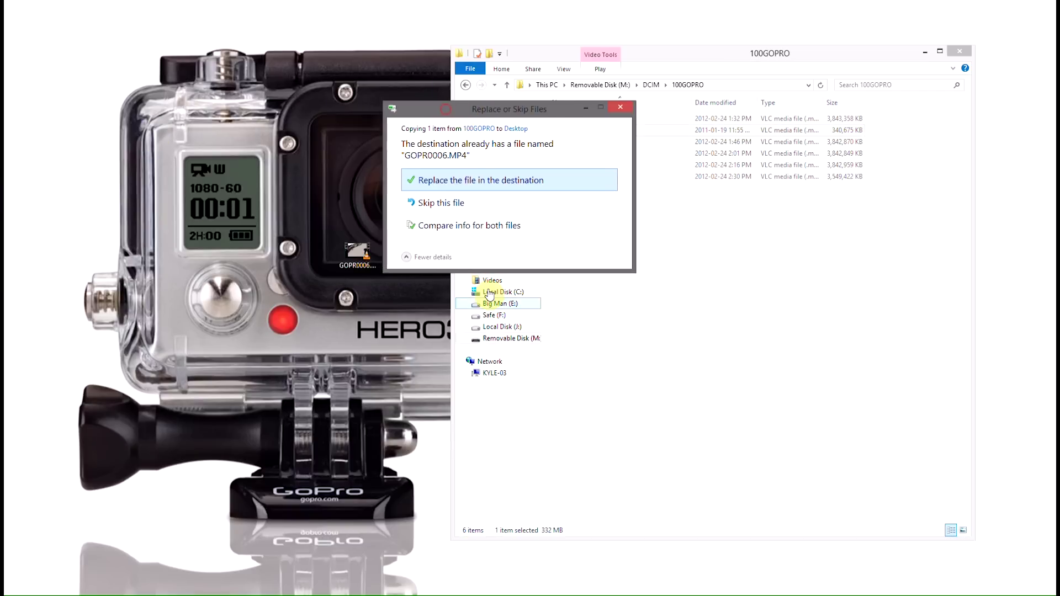
Compare the two GOPR0006.MP4 files, then replace the desktop copy with the one from 100GOPRO.
left_click(504, 229)
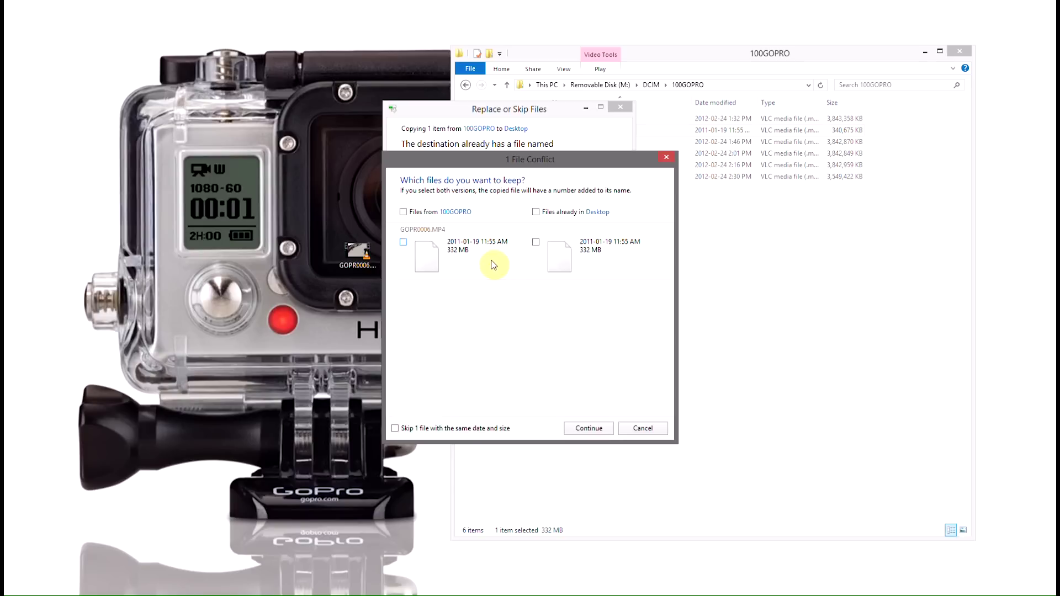
left_click(666, 159)
left_click(458, 178)
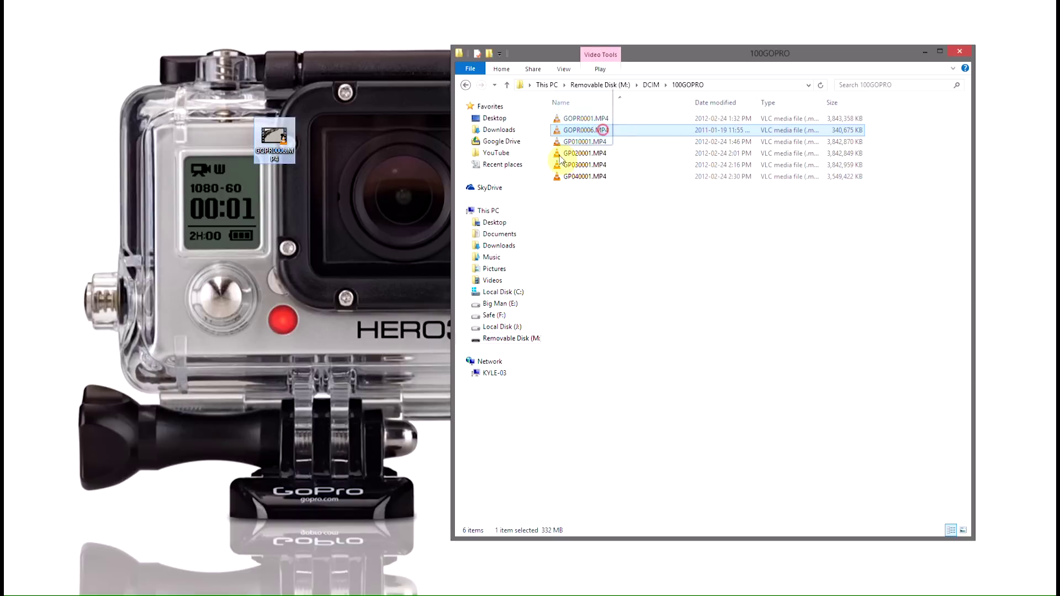
left_click(400, 254)
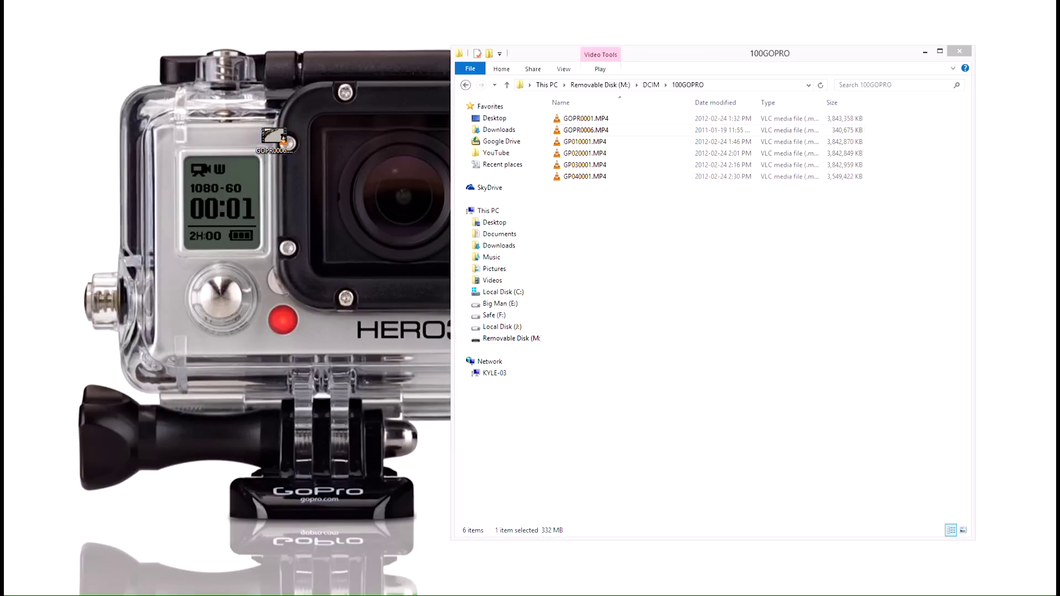
key("ctrl+v")
left_click(407, 227)
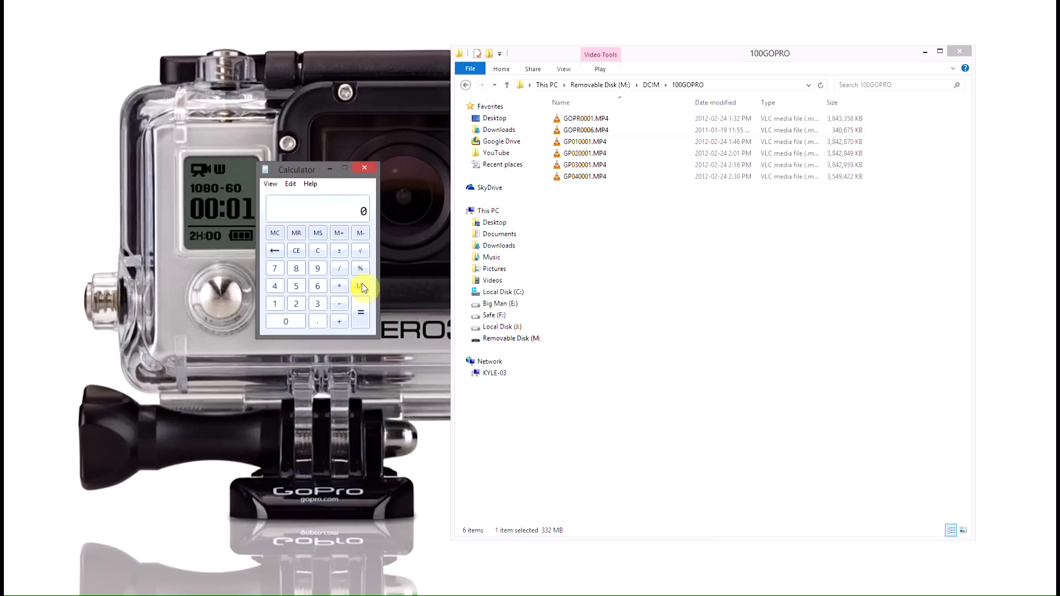
Calculate 32000 ÷ 37 ÷ 60 to get about 14.41 minutes.
left_click(313, 305)
left_click(301, 305)
triple_click(300, 321)
left_click(339, 269)
left_click(317, 303)
left_click(274, 269)
left_click(361, 319)
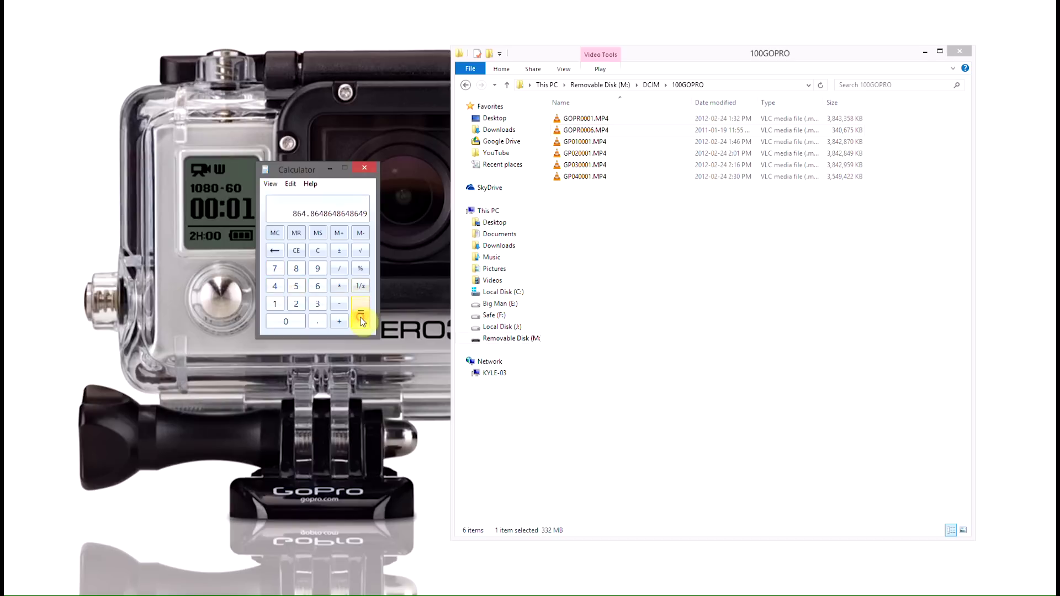
left_click(339, 268)
left_click(318, 286)
left_click(297, 322)
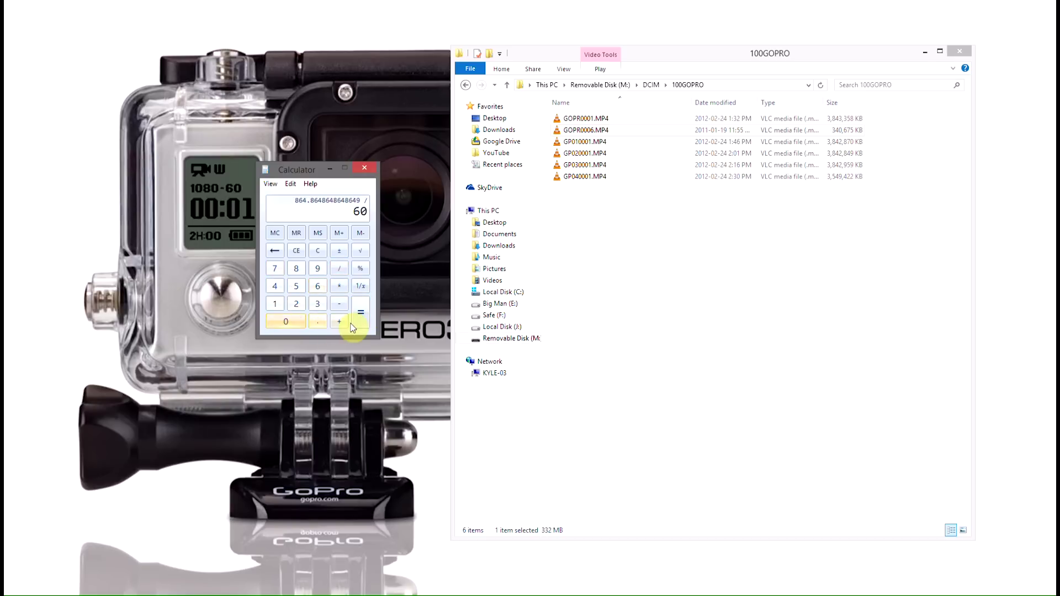
left_click(356, 321)
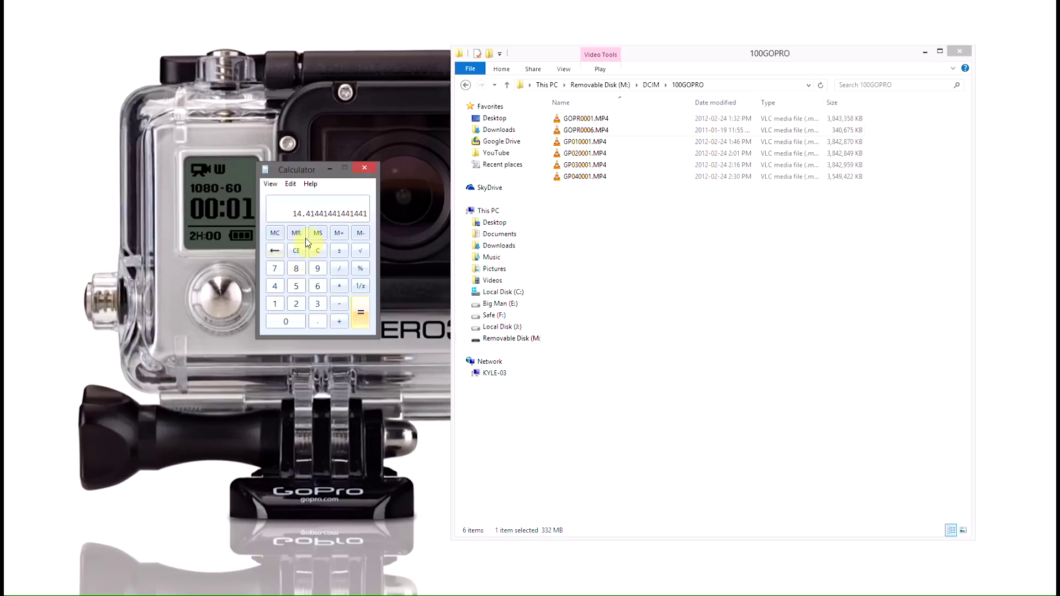
Clear, then calculate 32000 ÷ 80 ÷ 60 to get about 6.67 minutes.
left_click(319, 252)
left_click(317, 304)
left_click(298, 305)
left_click(299, 323)
left_click(298, 326)
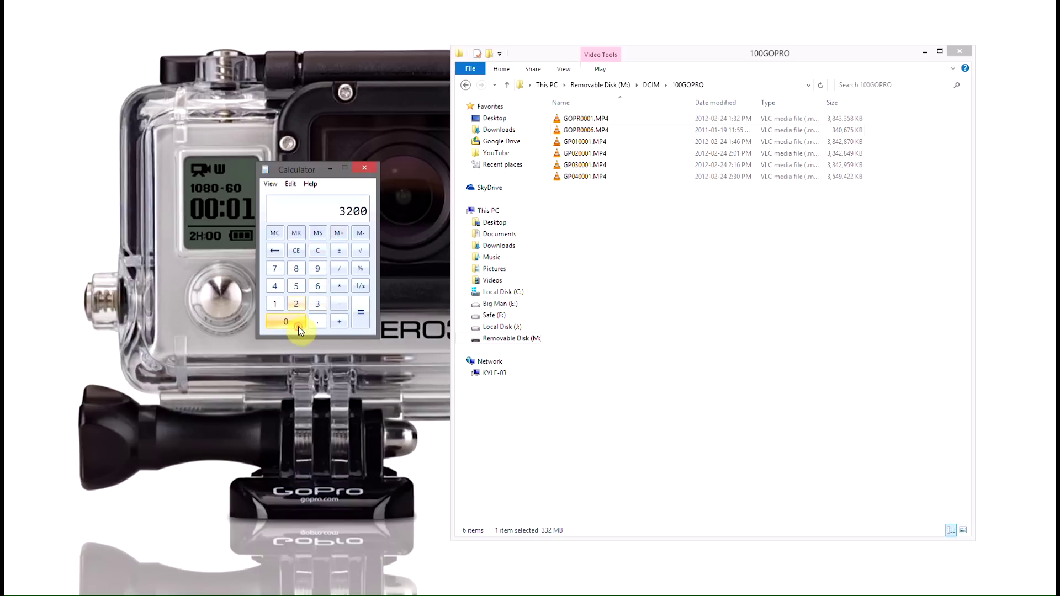
left_click(298, 326)
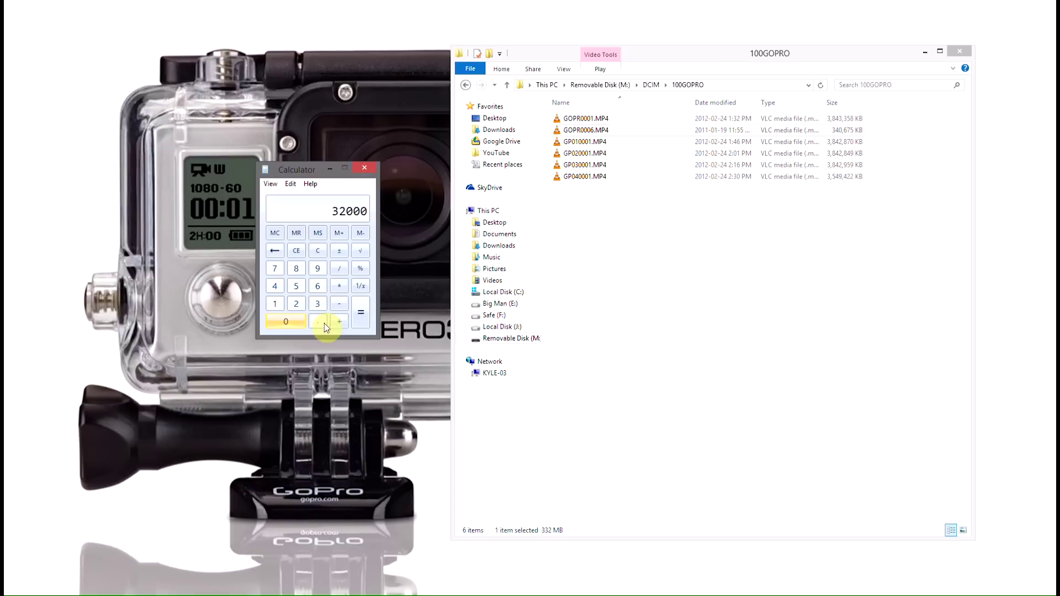
left_click(343, 268)
left_click(297, 269)
left_click(290, 317)
left_click(357, 312)
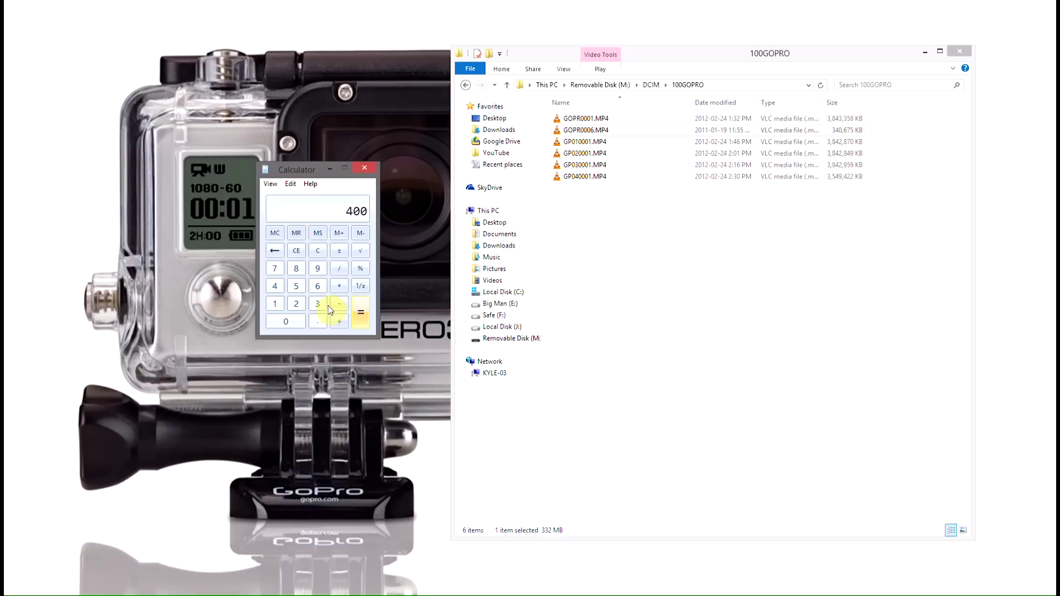
left_click(341, 268)
left_click(319, 289)
left_click(296, 320)
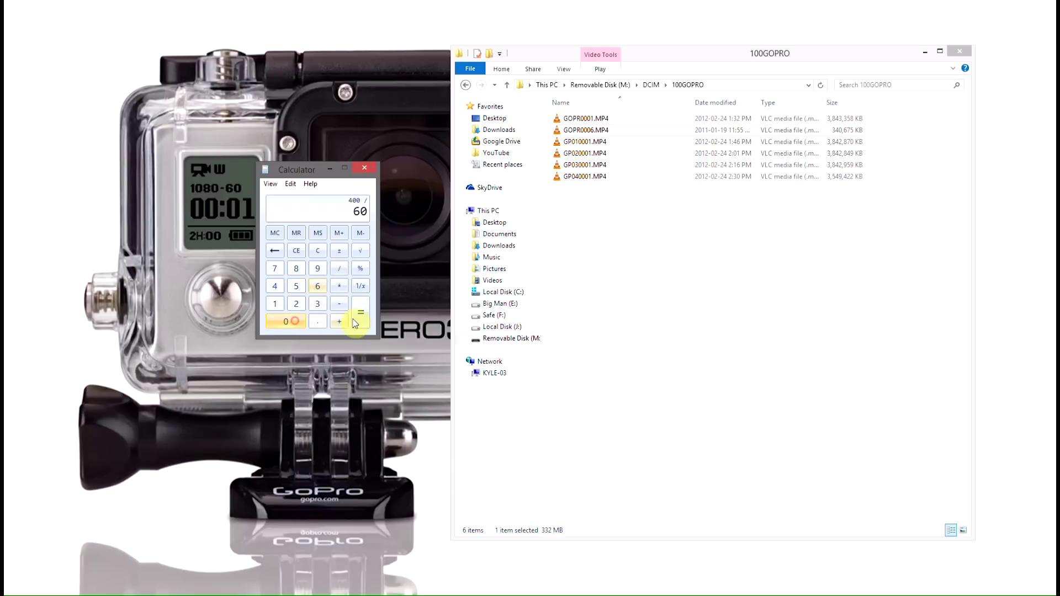
left_click(360, 319)
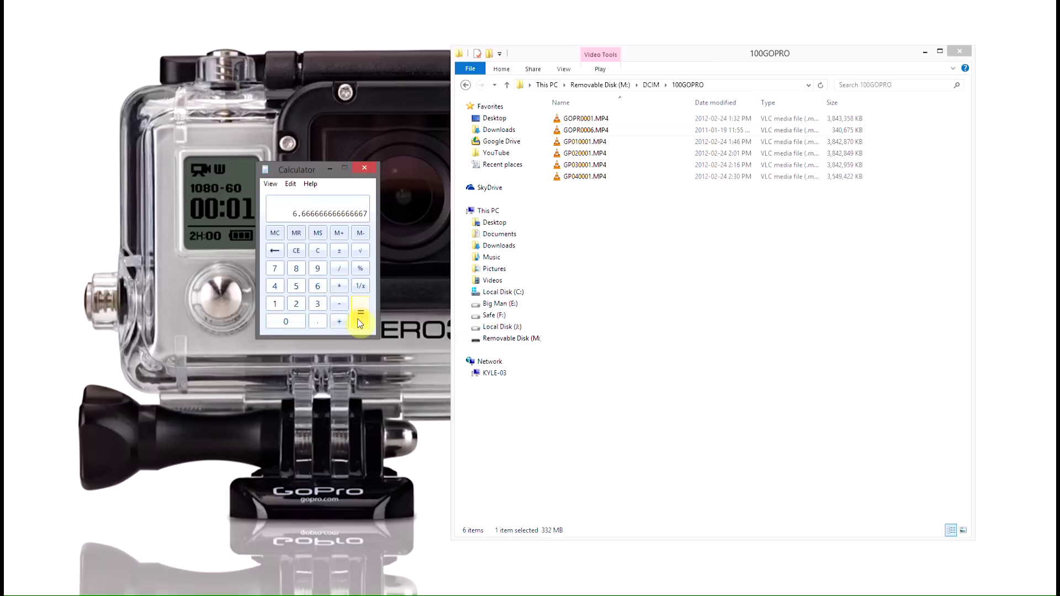